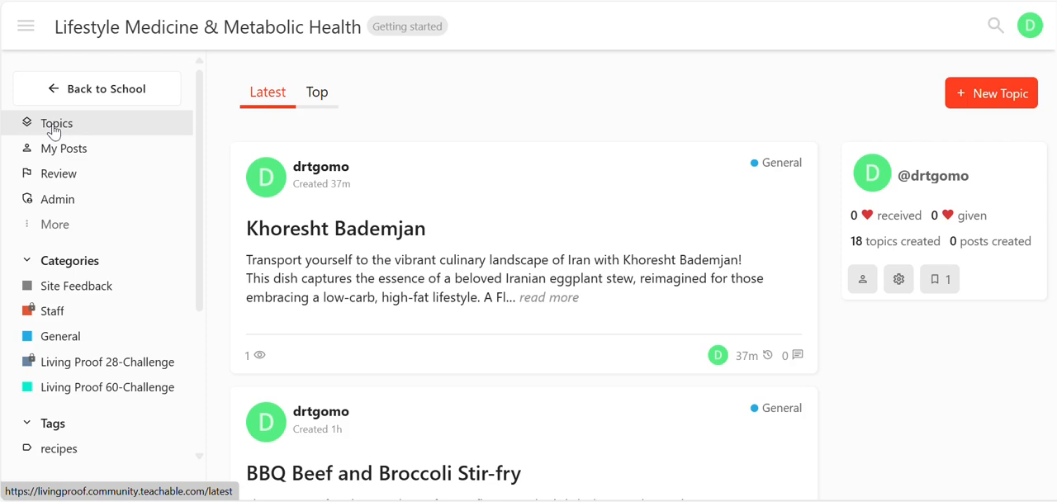
Browse the community's Topics list and open the post "Liver and Bacon with Creamy Spinach & Avocado Crema".
{"action": "left_click", "coordinate": [54, 129]}
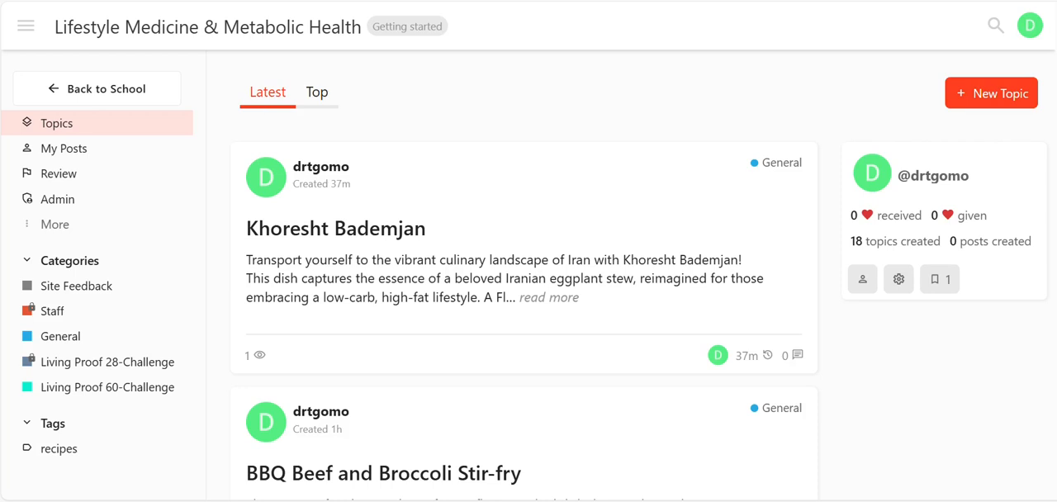
{"action": "scroll", "coordinate": [524, 276], "scroll_direction": "down", "scroll_amount": 8}
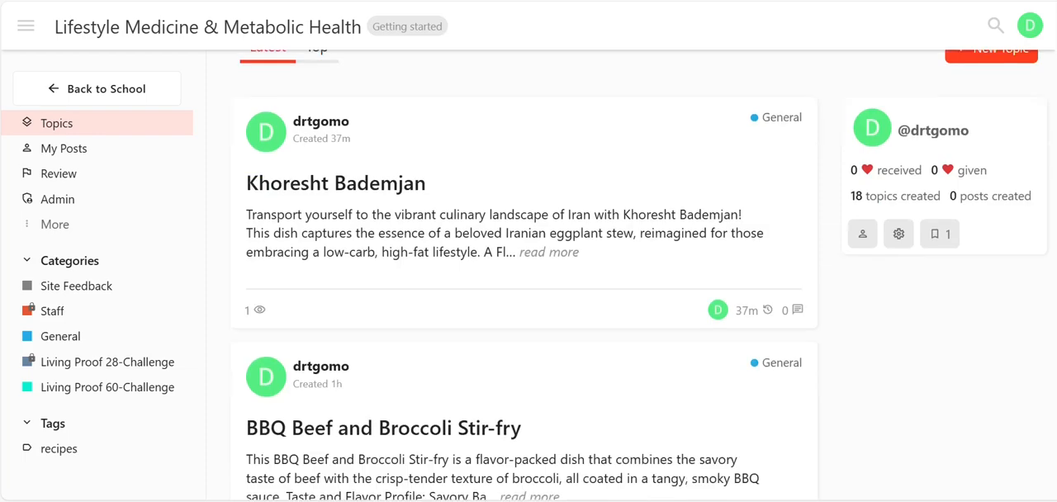
{"action": "scroll", "coordinate": [525, 275], "scroll_direction": "up", "scroll_amount": 4}
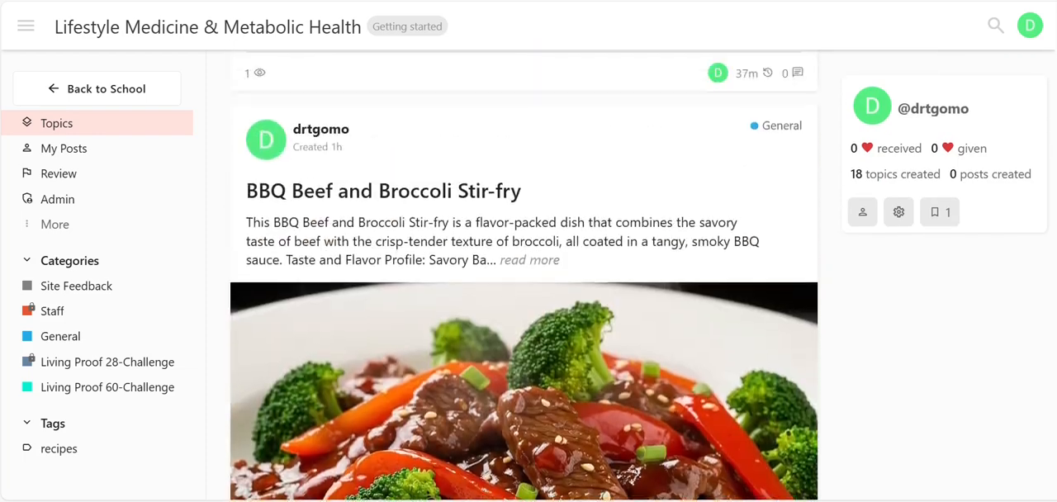
{"action": "scroll", "coordinate": [525, 276], "scroll_direction": "down", "scroll_amount": 8}
{"action": "scroll", "coordinate": [525, 276], "scroll_direction": "down", "scroll_amount": 7}
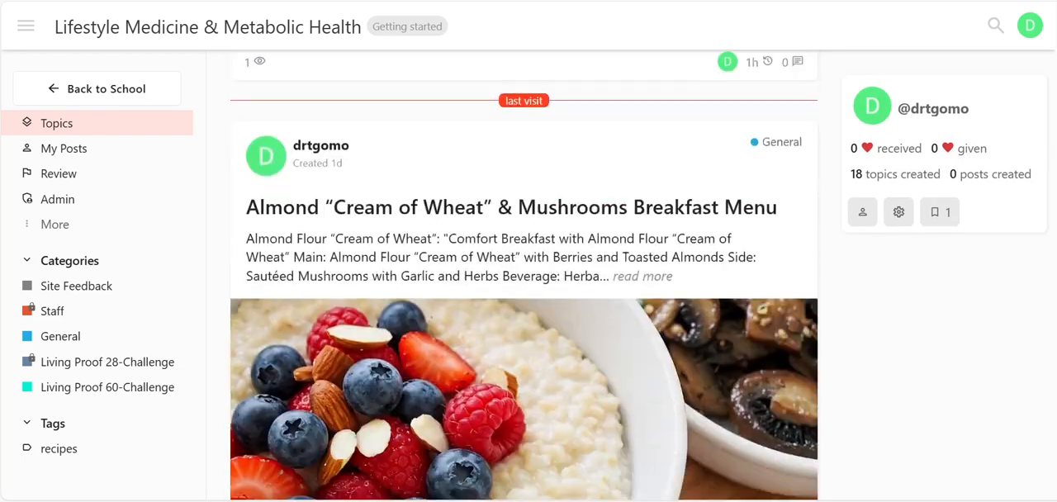
{"action": "scroll", "coordinate": [524, 276], "scroll_direction": "down", "scroll_amount": 15}
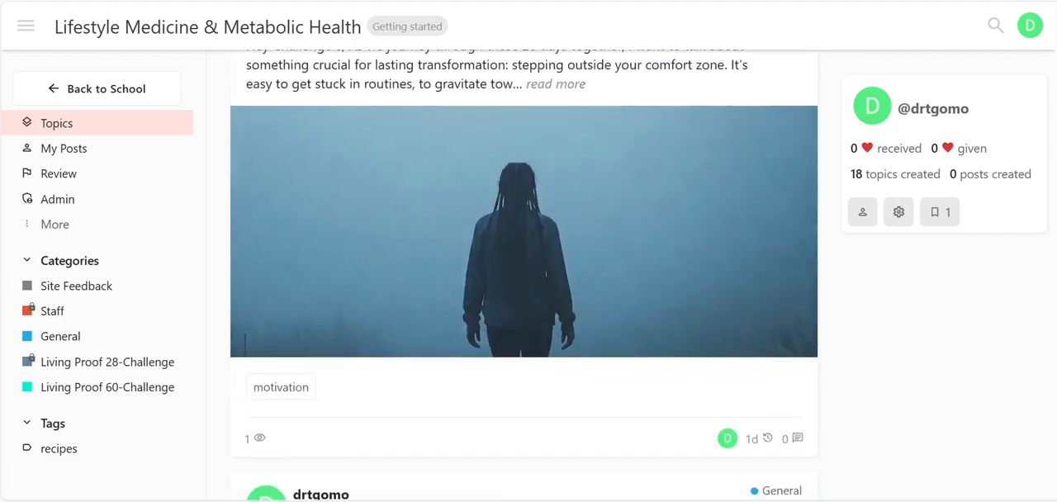
{"action": "scroll", "coordinate": [524, 276], "scroll_direction": "down", "scroll_amount": 15}
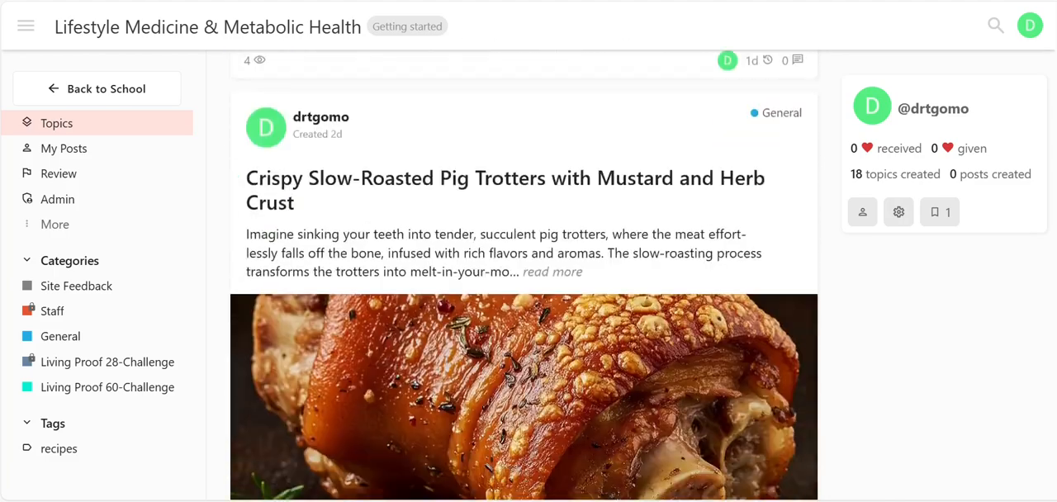
{"action": "scroll", "coordinate": [525, 276], "scroll_direction": "down", "scroll_amount": 15}
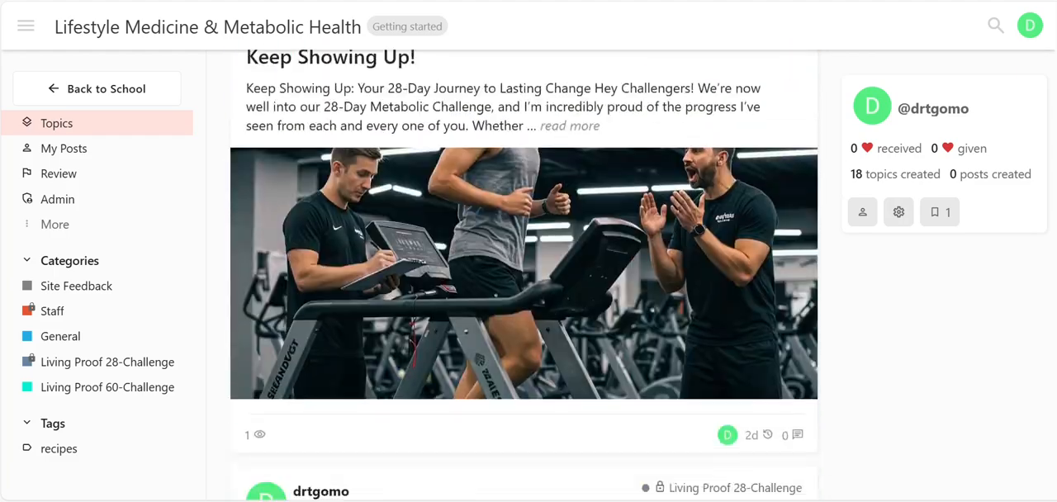
{"action": "scroll", "coordinate": [524, 276], "scroll_direction": "down", "scroll_amount": 15}
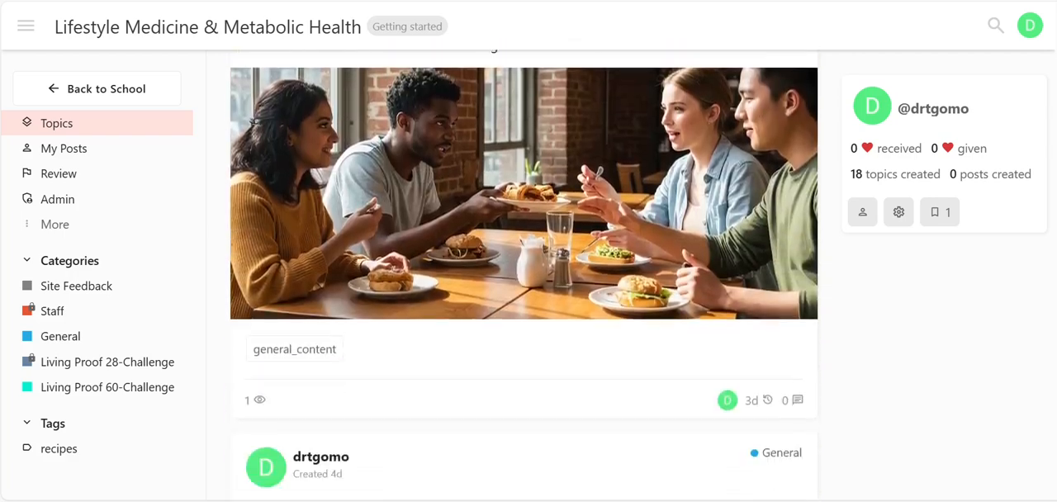
{"action": "scroll", "coordinate": [525, 276], "scroll_direction": "down", "scroll_amount": 1}
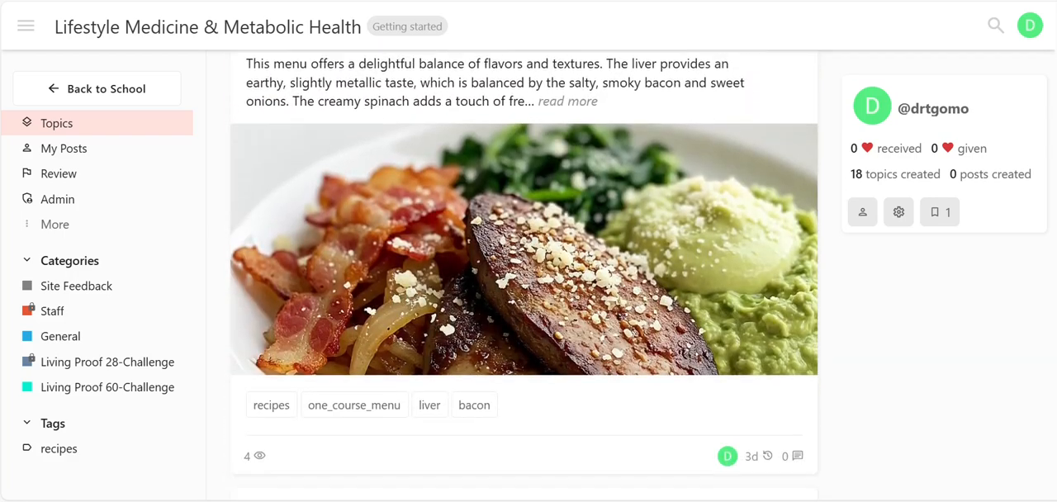
{"action": "scroll", "coordinate": [524, 276], "scroll_direction": "up", "scroll_amount": 2}
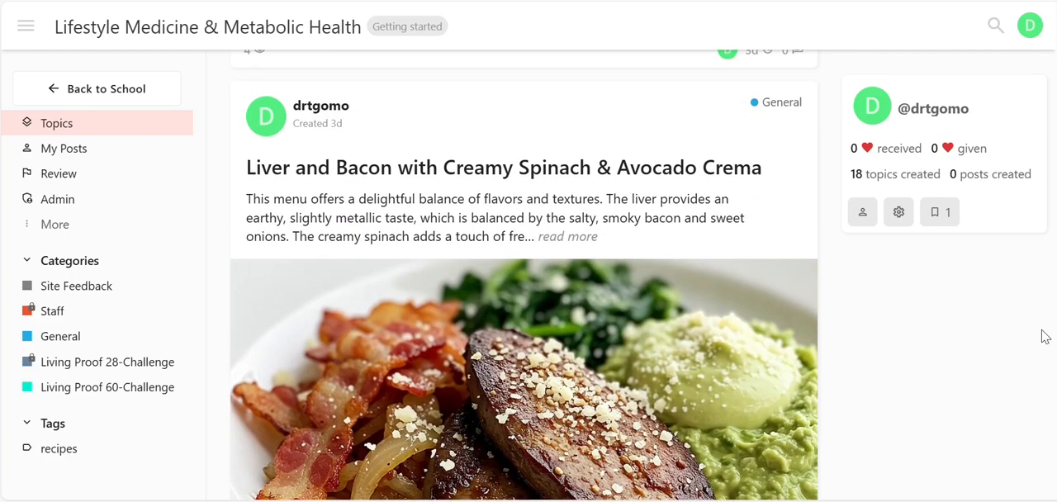
{"action": "left_click", "coordinate": [487, 170]}
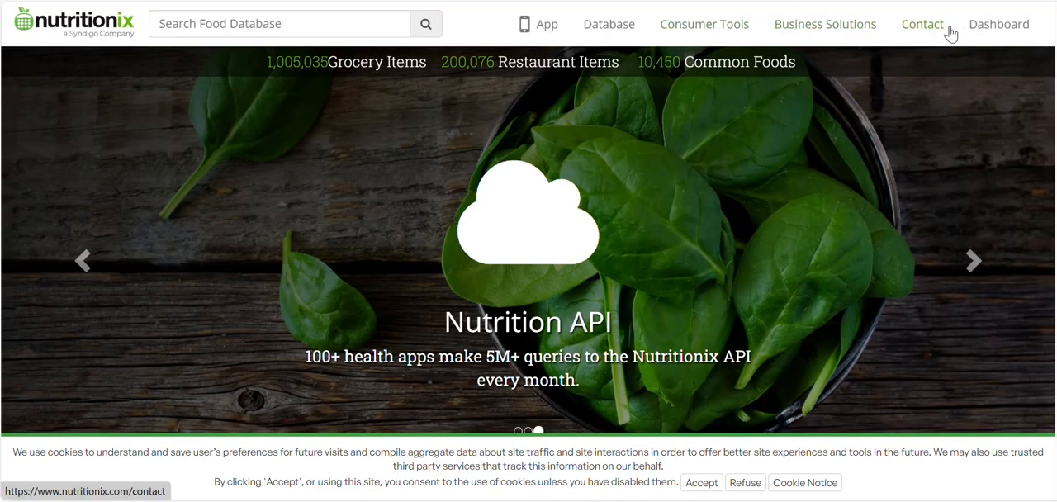
On the Nutritionix site, go to the dashboard's My Foods and start creating a new food of the Recipe kind.
{"action": "left_click", "coordinate": [991, 24]}
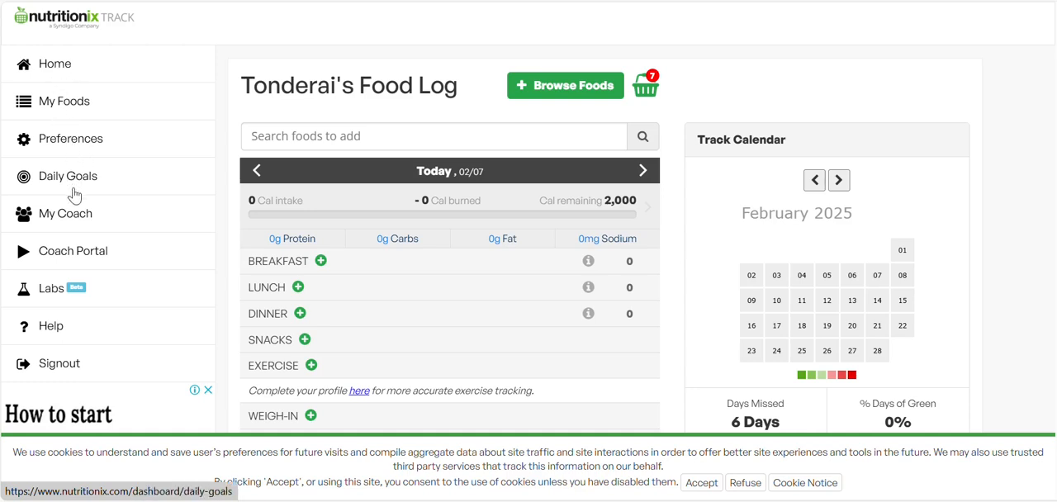
{"action": "left_click", "coordinate": [75, 110]}
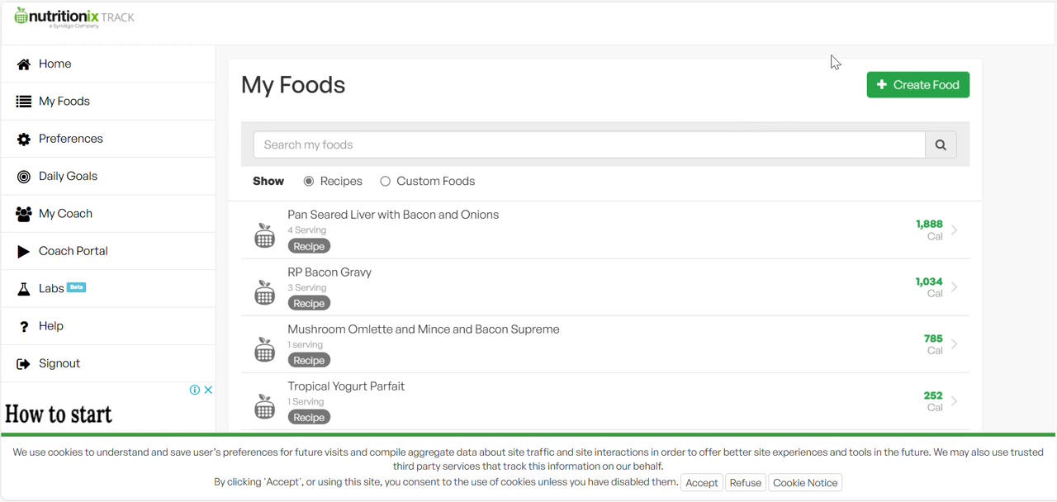
{"action": "left_click", "coordinate": [919, 91]}
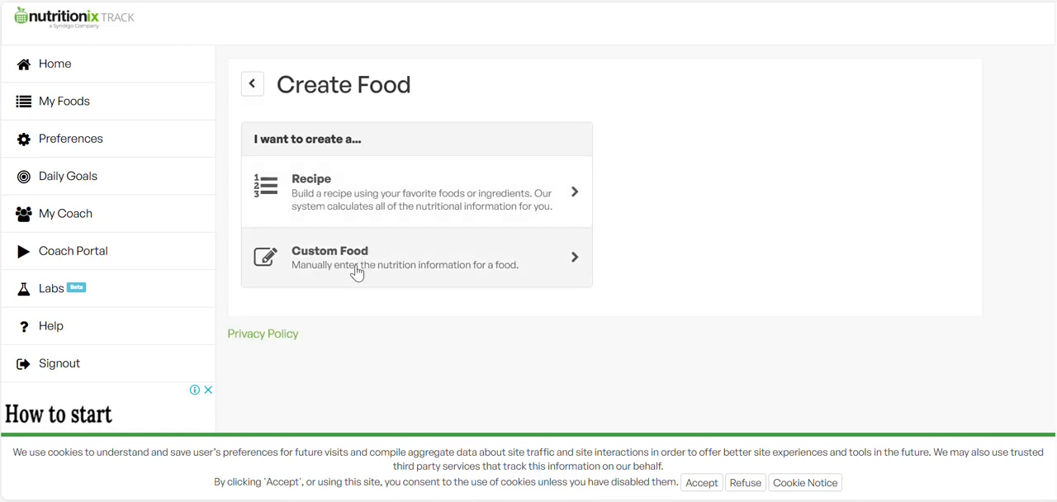
{"action": "left_click", "coordinate": [368, 202]}
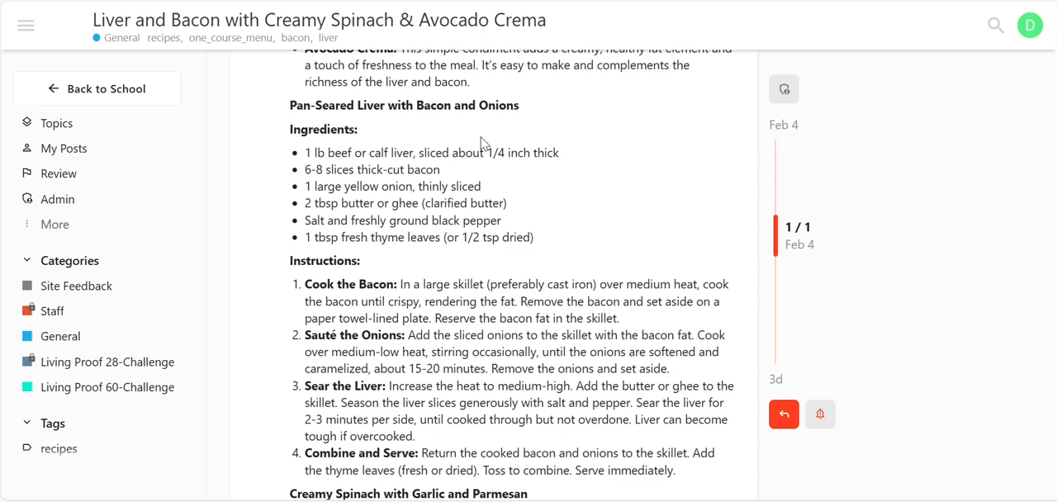
Copy the Creamy Spinach with Garlic and Parmesan ingredient list from the community post and add it to the new Nutritionix recipe.
{"action": "scroll", "coordinate": [483, 142], "scroll_direction": "down", "scroll_amount": 2}
{"action": "scroll", "coordinate": [483, 139], "scroll_direction": "down", "scroll_amount": 2}
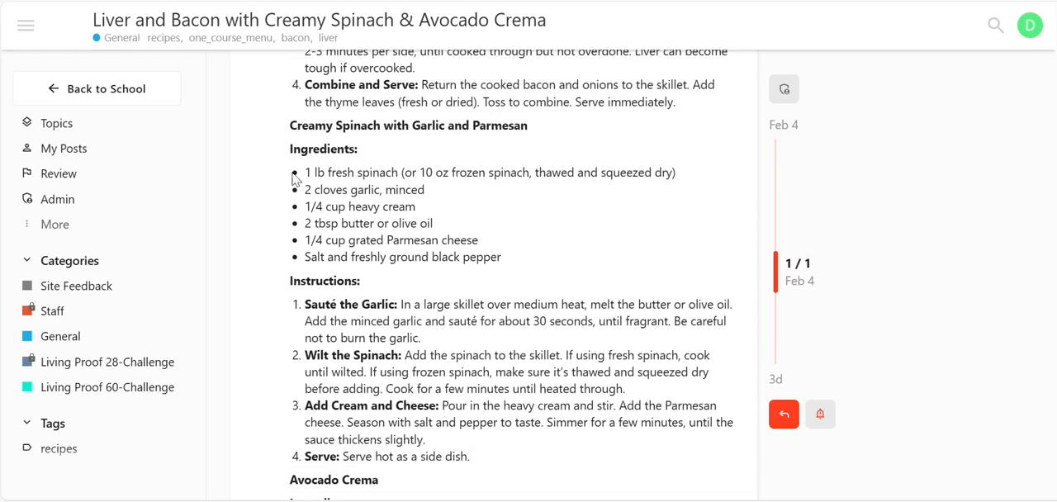
{"action": "left_click_drag", "start_coordinate": [309, 172], "coordinate": [538, 262]}
{"action": "key", "text": "ctrl+c"}
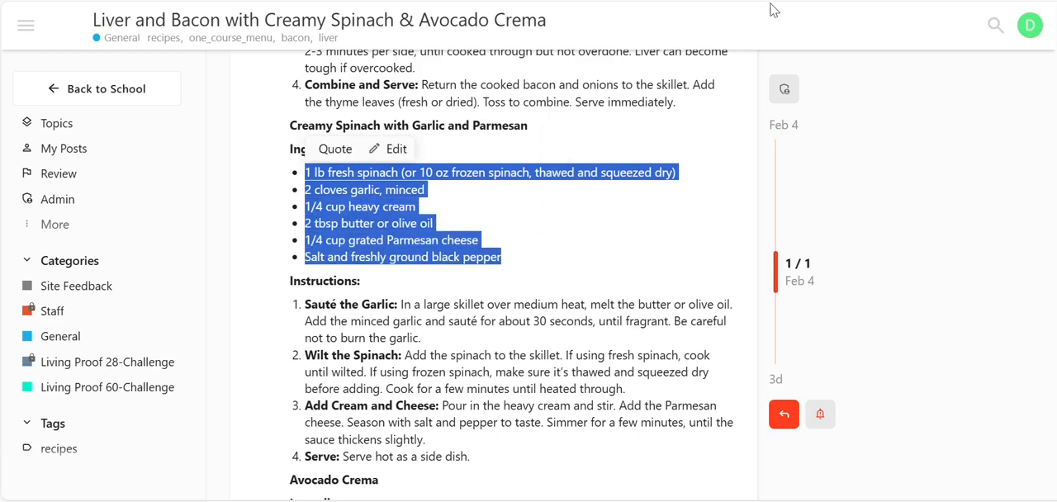
{"action": "key", "text": "ctrl+Tab"}
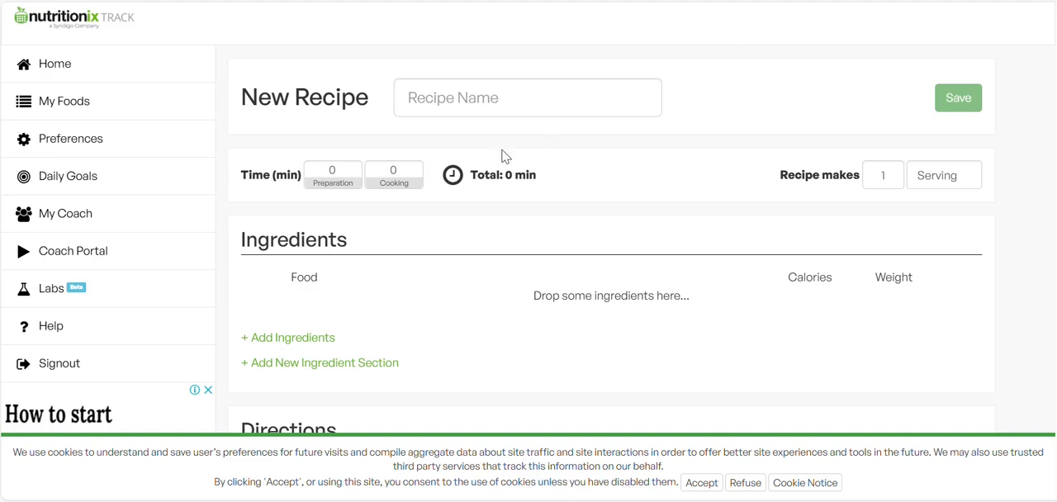
{"action": "left_click", "coordinate": [306, 344]}
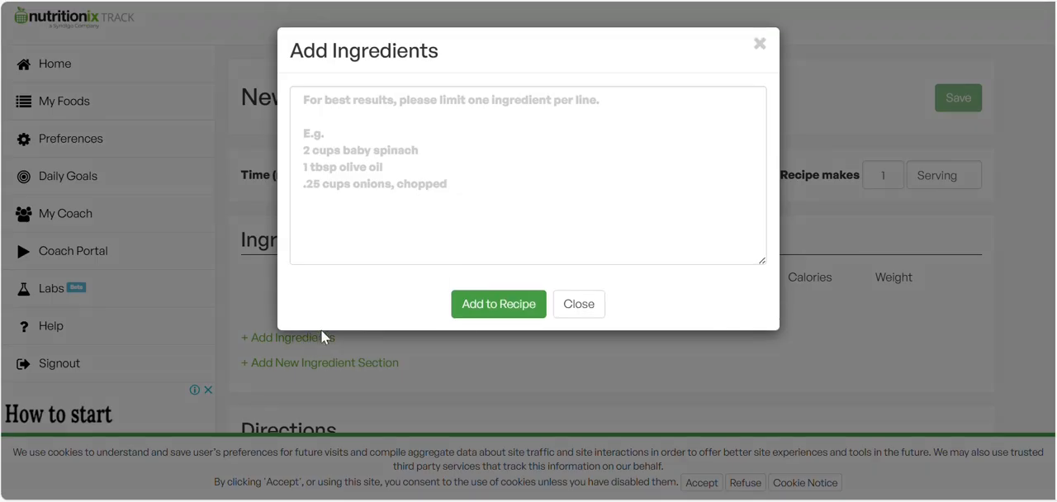
{"action": "left_click", "coordinate": [413, 154]}
{"action": "key", "text": "ctrl+v"}
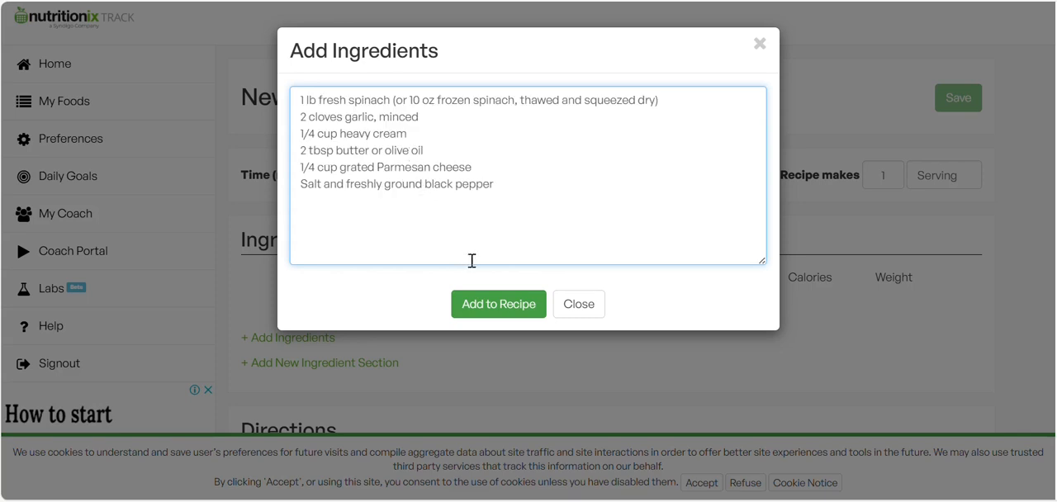
{"action": "left_click", "coordinate": [492, 308]}
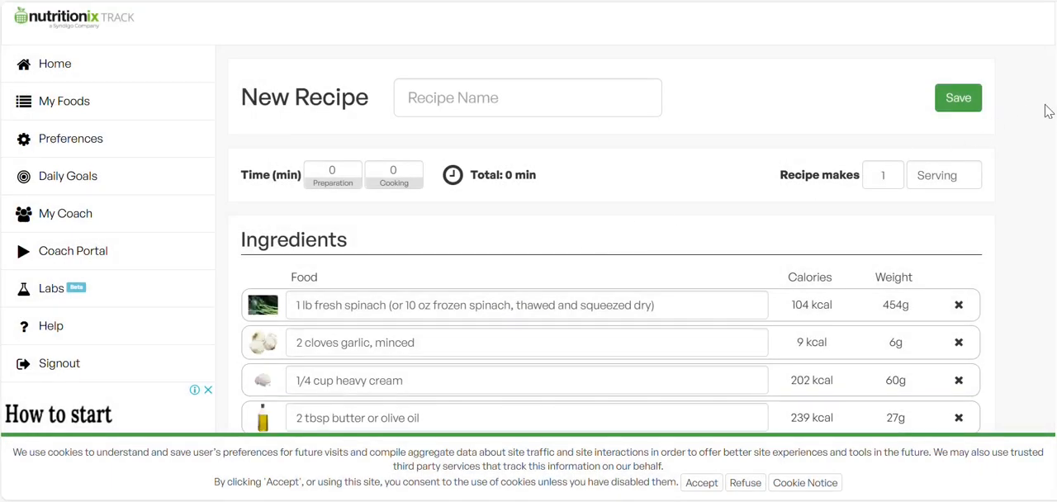
Copy the Creamy Spinach instructions, from Sauté the Garlic to Serve, out of the community post into the Nutritionix recipe's Directions.
{"action": "scroll", "coordinate": [499, 221], "scroll_direction": "down", "scroll_amount": 2}
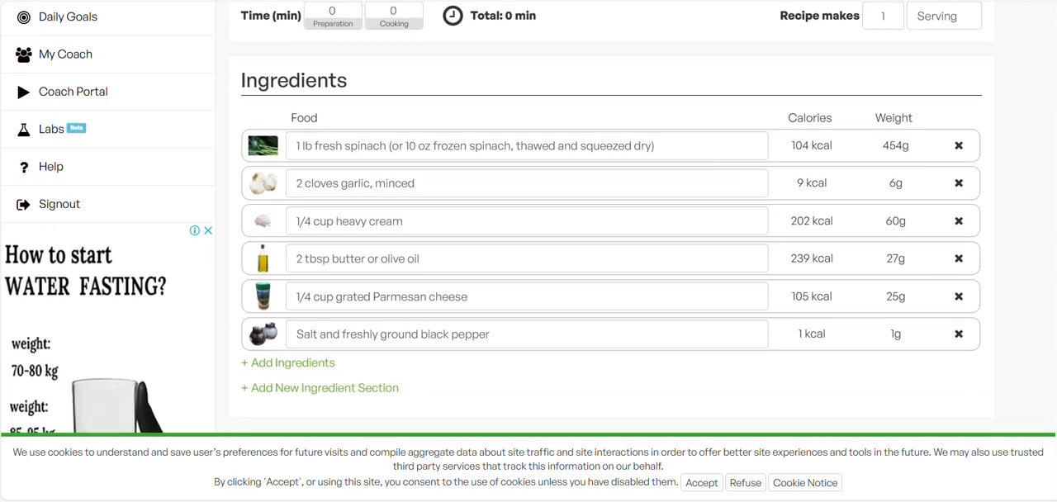
{"action": "scroll", "coordinate": [1041, 215], "scroll_direction": "down", "scroll_amount": 4}
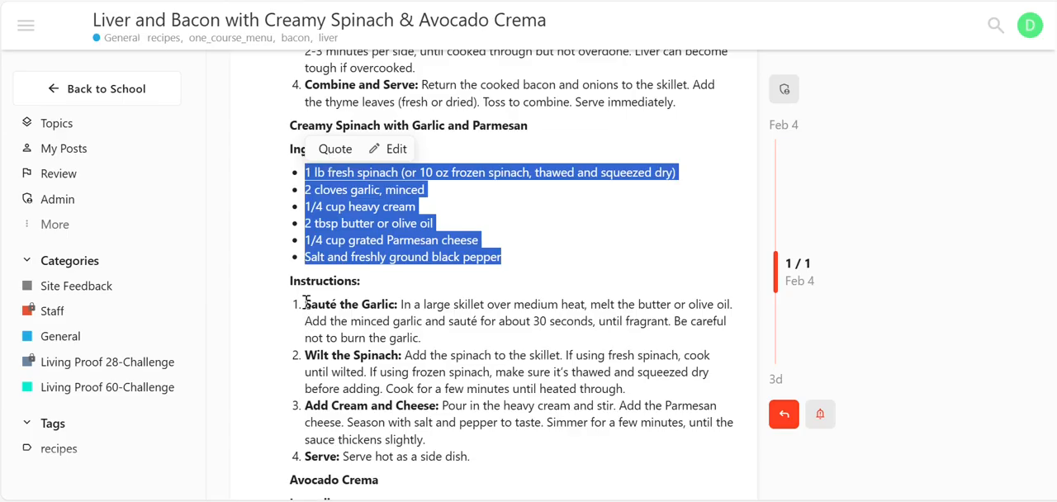
{"action": "left_click_drag", "start_coordinate": [306, 303], "coordinate": [508, 460]}
{"action": "key", "text": "ctrl+c"}
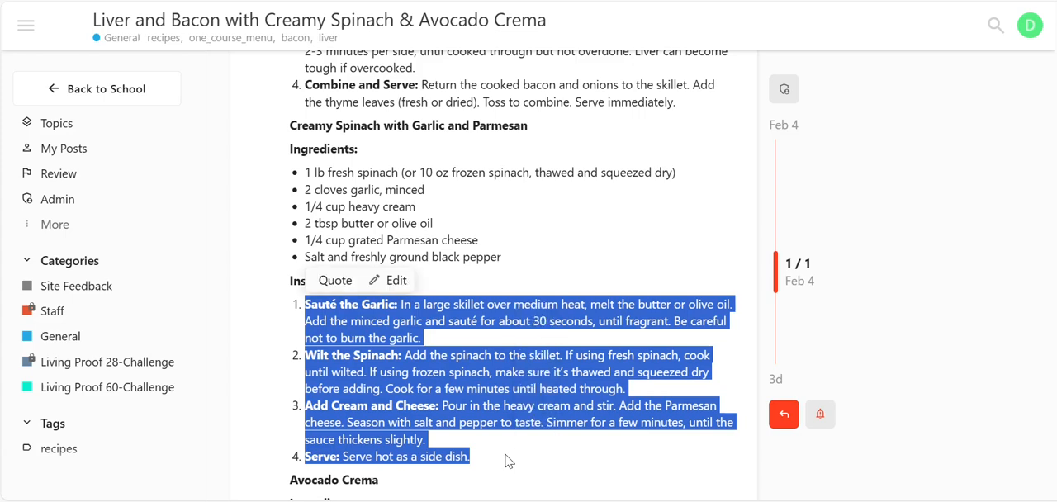
{"action": "key", "text": "ctrl+Tab"}
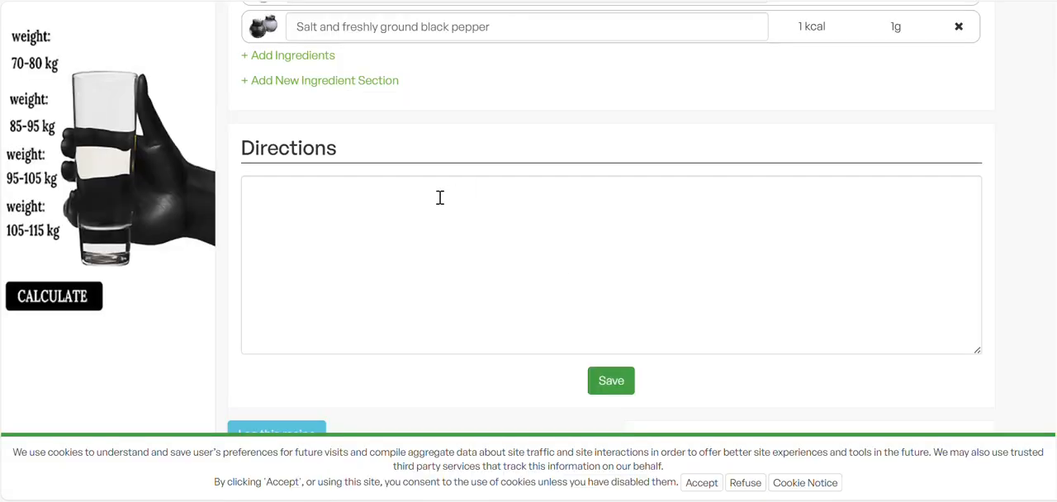
{"action": "left_click", "coordinate": [402, 199]}
{"action": "key", "text": "ctrl+v"}
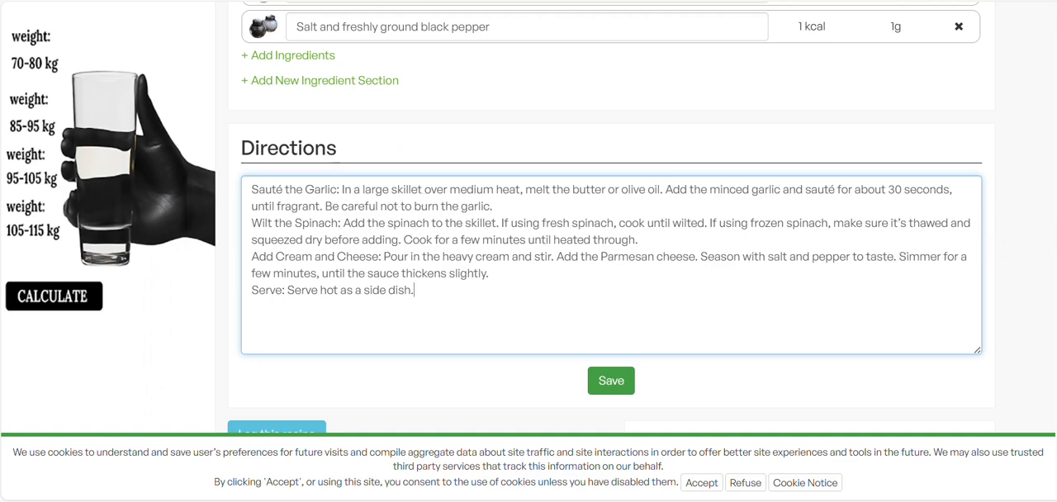
Set the recipe to make 4 servings and check its nutrition facts and sources of calories.
{"action": "scroll", "coordinate": [611, 248], "scroll_direction": "up", "scroll_amount": 10}
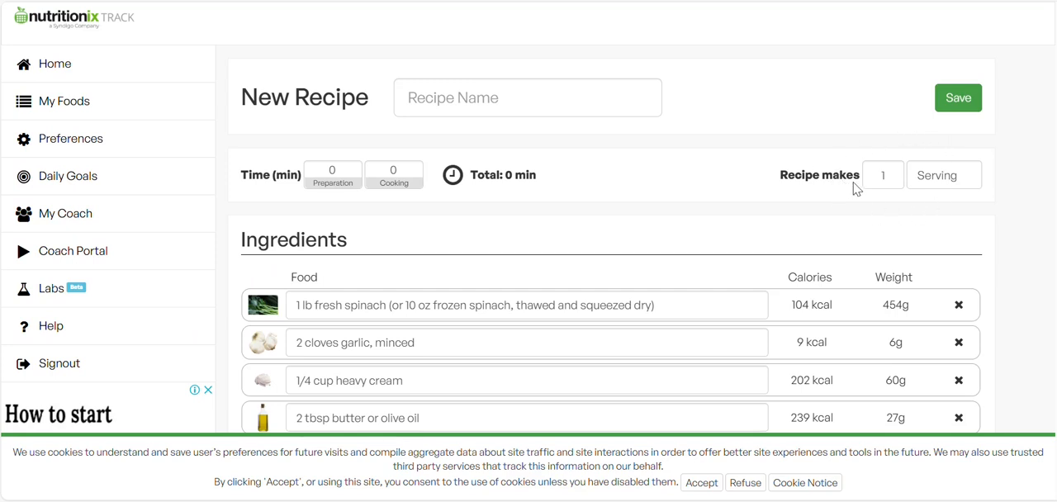
{"action": "left_click", "coordinate": [894, 179]}
{"action": "type", "text": "4"}
{"action": "left_click", "coordinate": [679, 186]}
{"action": "scroll", "coordinate": [1053, 311], "scroll_direction": "down", "scroll_amount": 9}
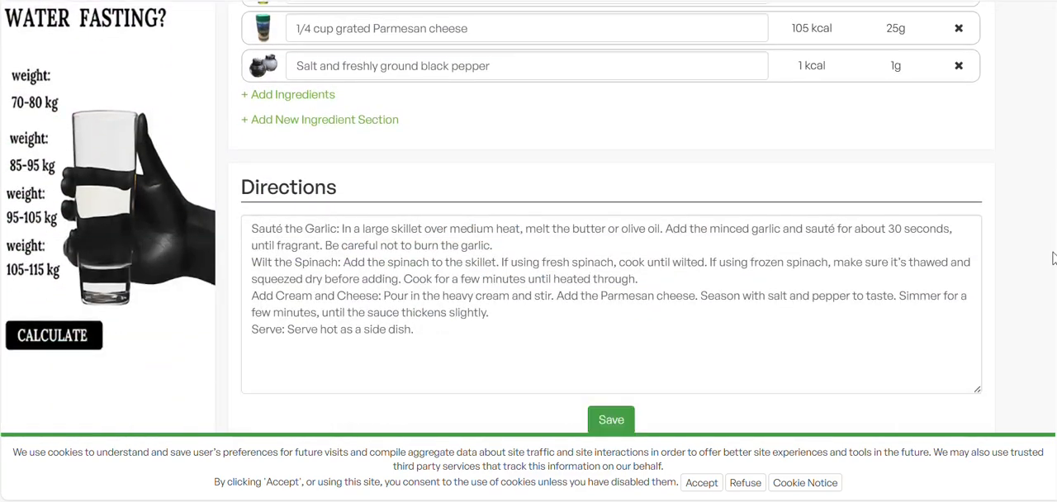
{"action": "scroll", "coordinate": [1054, 339], "scroll_direction": "down", "scroll_amount": 3}
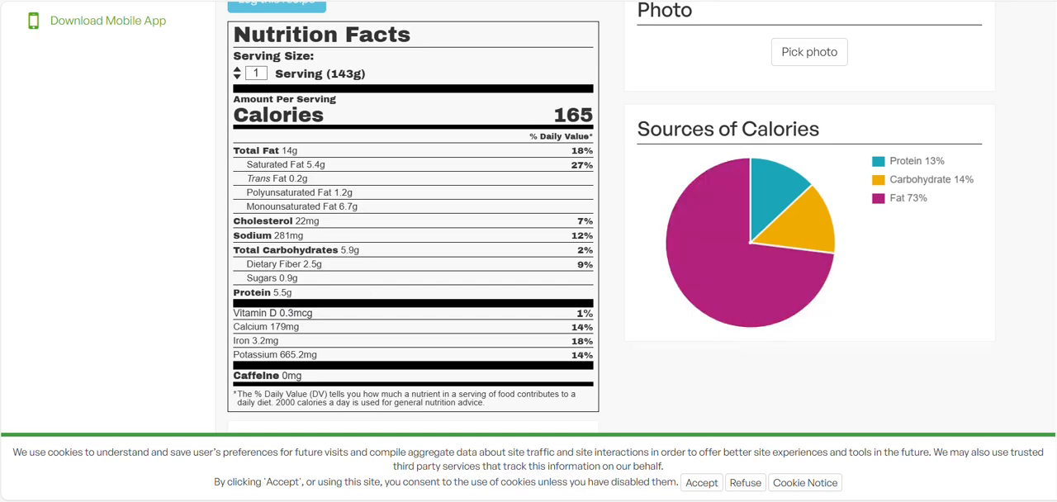
Name the recipe "Creamy Spinach with Garlic and Parmesan", using the heading copied from the community post.
{"action": "scroll", "coordinate": [611, 215], "scroll_direction": "up", "scroll_amount": 15}
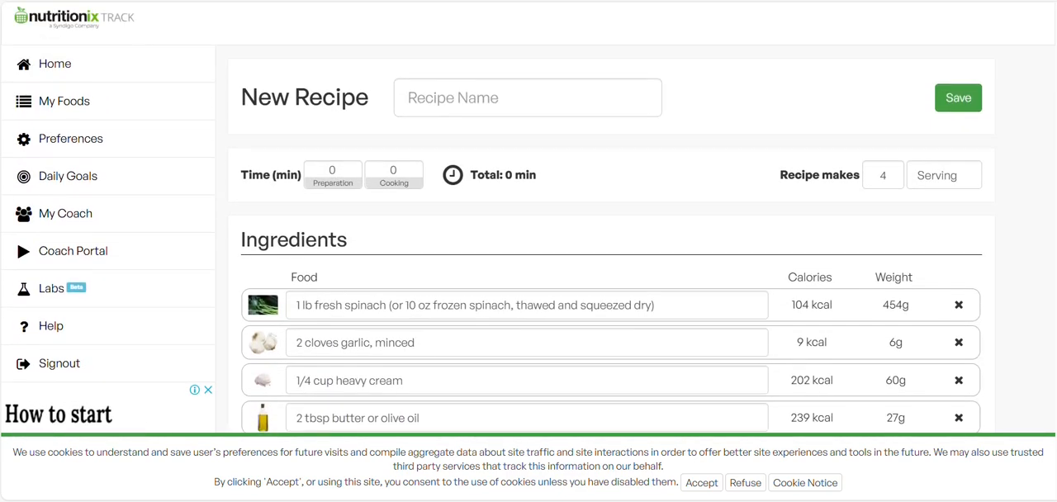
{"action": "left_click", "coordinate": [567, 105]}
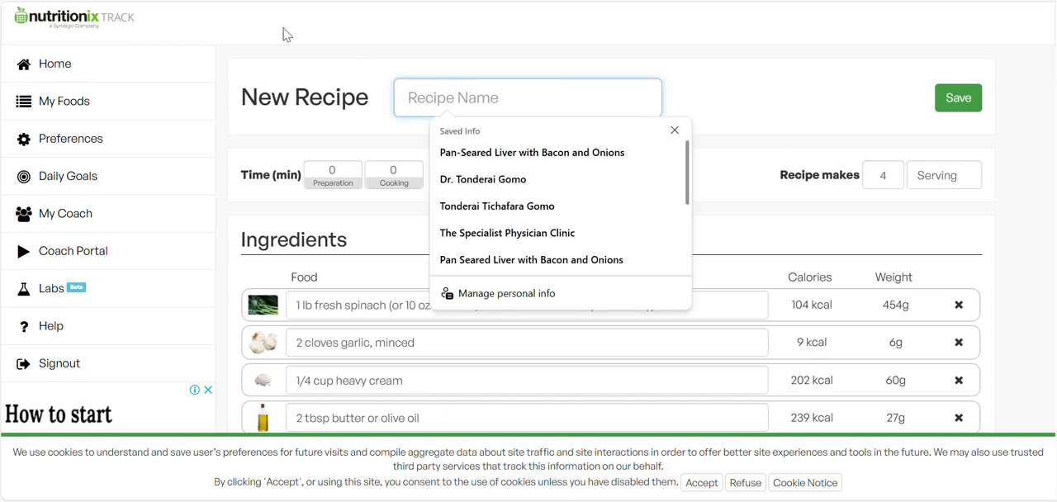
{"action": "key", "text": "ctrl+shift+Tab"}
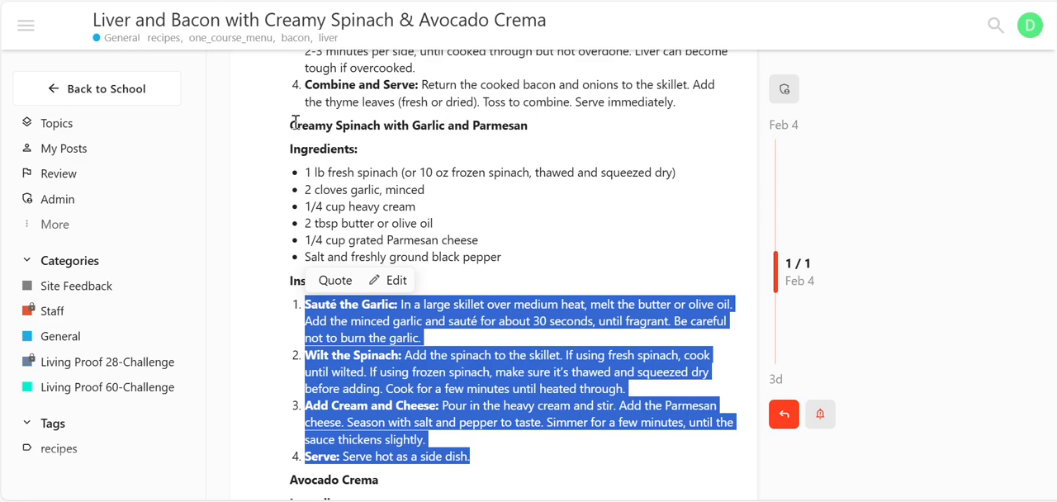
{"action": "left_click_drag", "start_coordinate": [291, 124], "coordinate": [542, 137]}
{"action": "key", "text": "ctrl+c"}
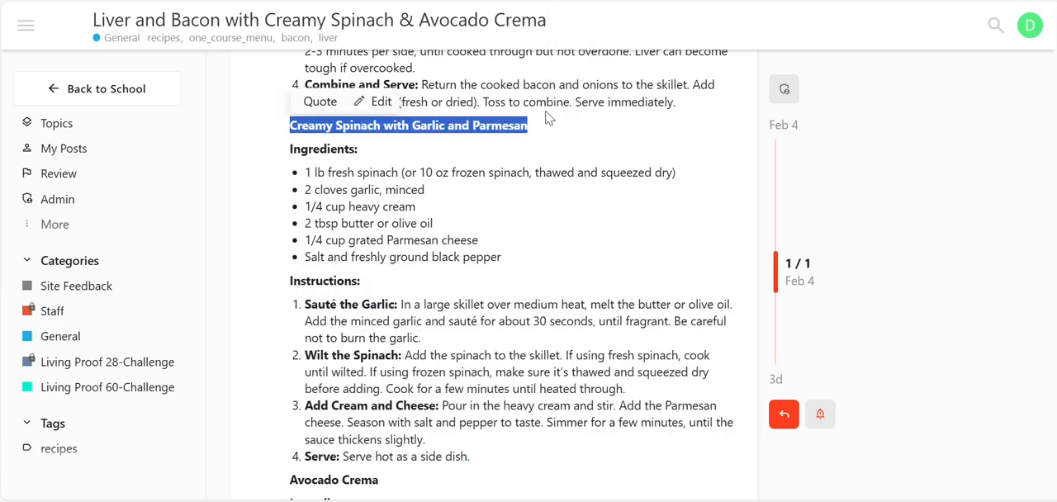
{"action": "key", "text": "ctrl+Tab"}
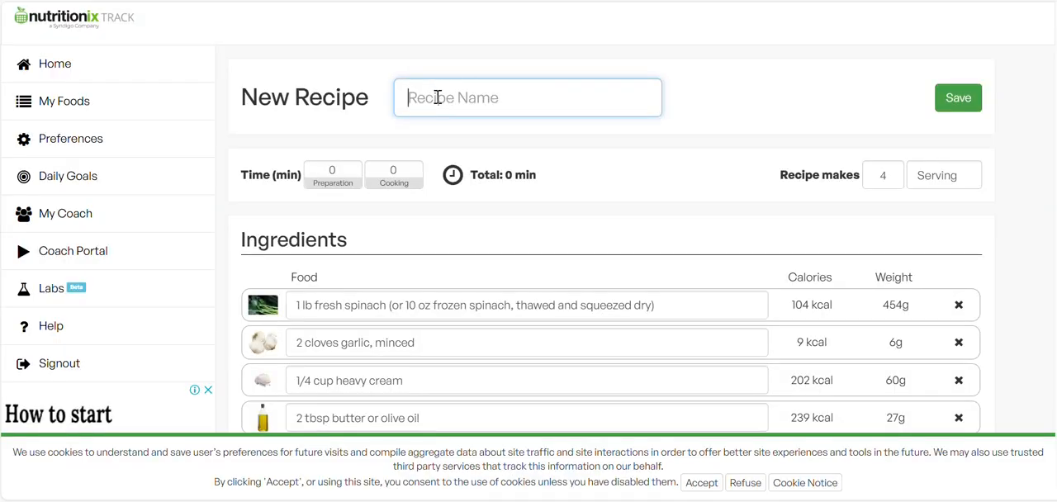
{"action": "left_click", "coordinate": [438, 98]}
{"action": "key", "text": "ctrl+v"}
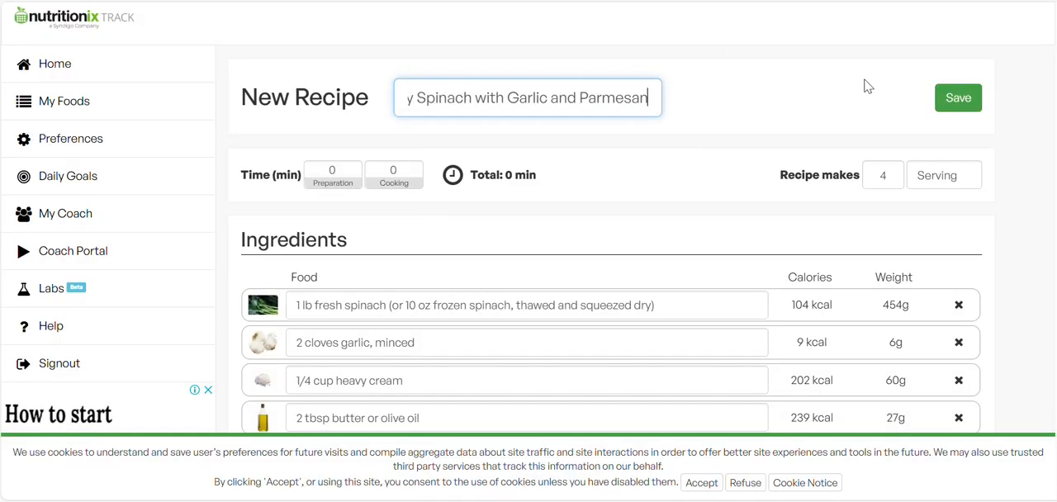
Save the Creamy Spinach with Garlic and Parmesan recipe and log it as a single food under today's breakfast.
{"action": "left_click", "coordinate": [962, 102]}
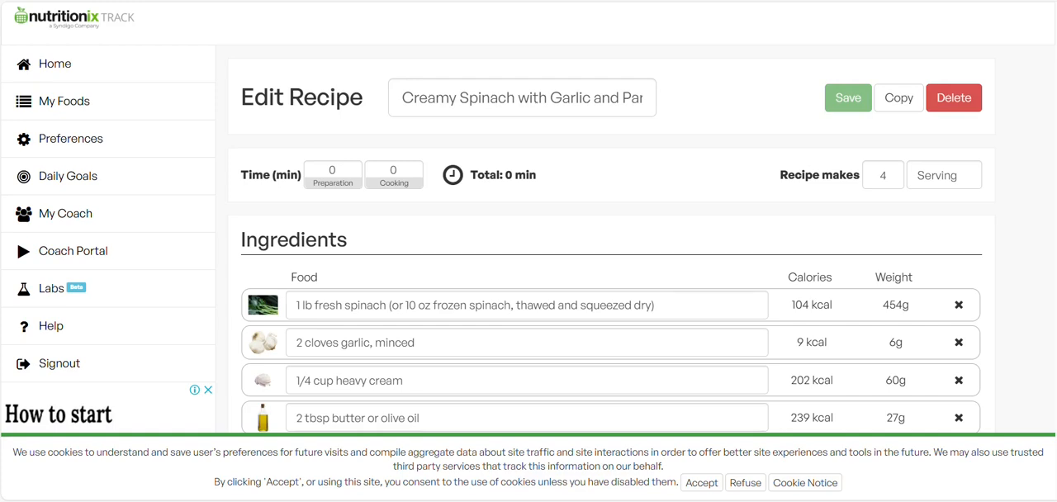
{"action": "scroll", "coordinate": [1053, 241], "scroll_direction": "down", "scroll_amount": 10}
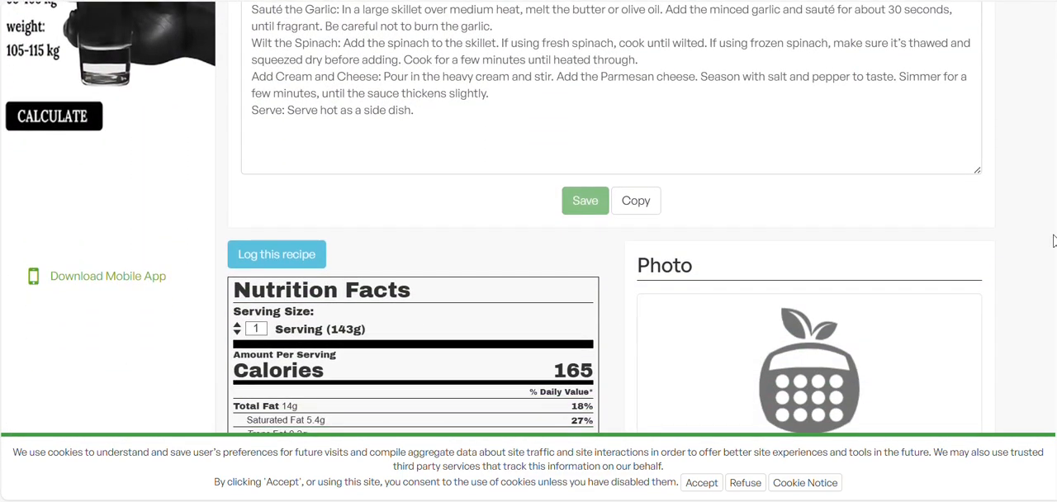
{"action": "scroll", "coordinate": [1054, 240], "scroll_direction": "up", "scroll_amount": 2}
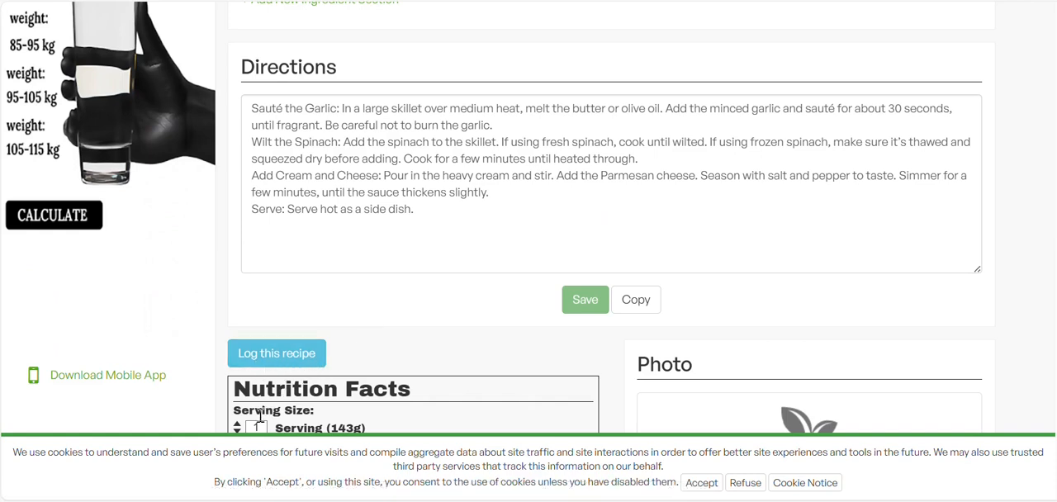
{"action": "left_click", "coordinate": [272, 361]}
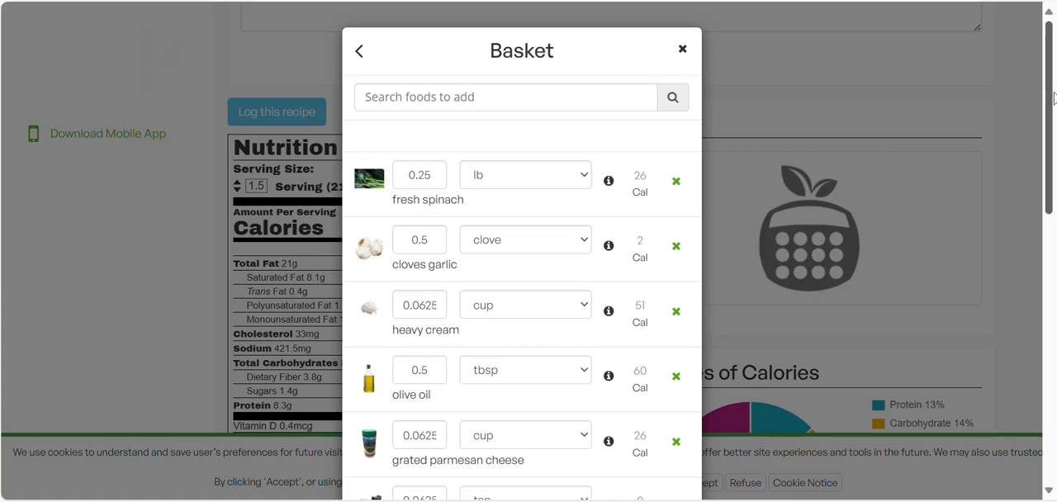
{"action": "left_click_drag", "start_coordinate": [1053, 97], "coordinate": [1041, 280]}
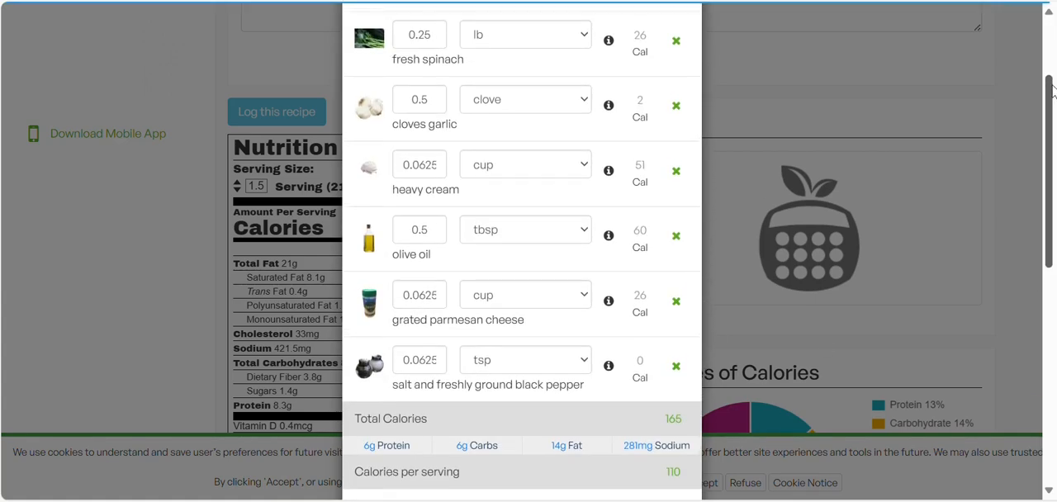
{"action": "left_click_drag", "start_coordinate": [1053, 94], "coordinate": [1031, 1]}
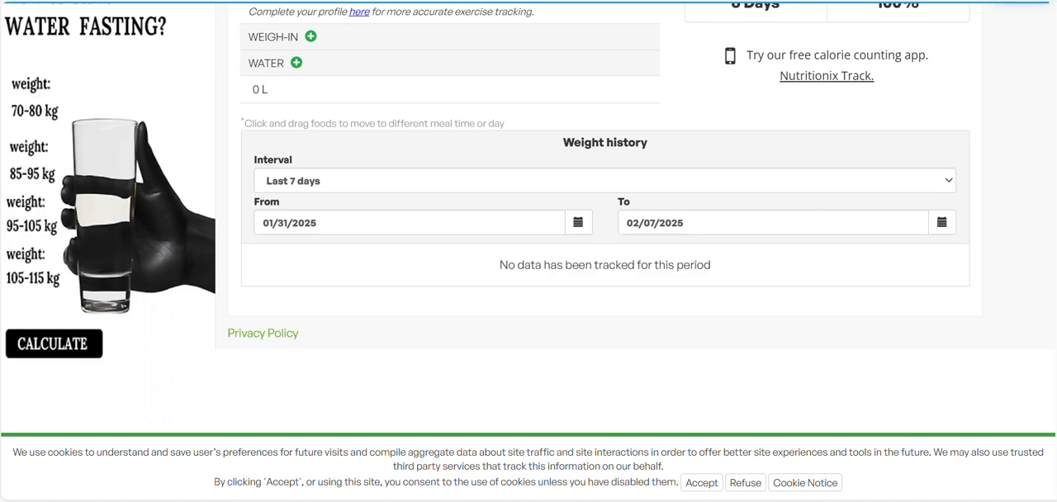
{"action": "scroll", "coordinate": [1055, 178], "scroll_direction": "up", "scroll_amount": 3}
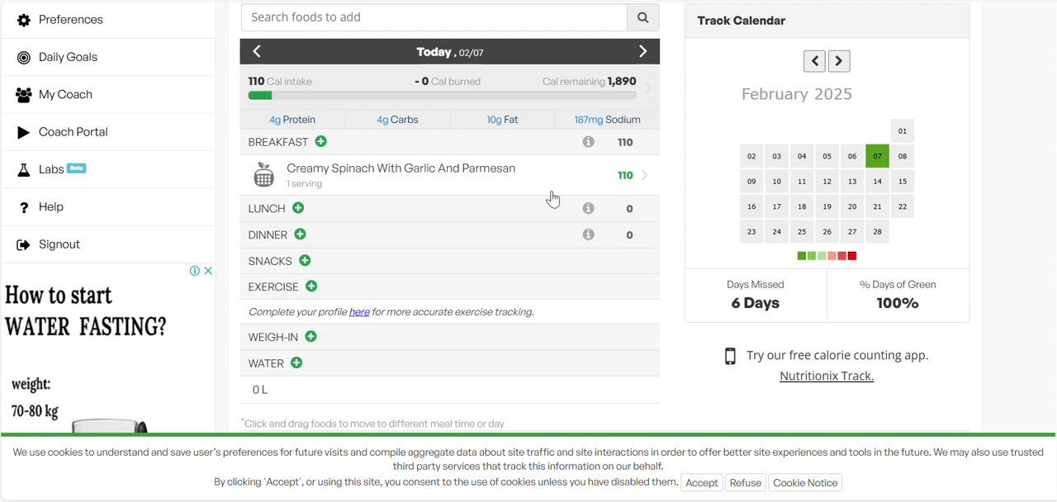
Open the saved Pan Seared Liver with Bacon and Onions recipe and review its ingredients, directions and nutrition facts.
{"action": "scroll", "coordinate": [1044, 104], "scroll_direction": "up", "scroll_amount": 2}
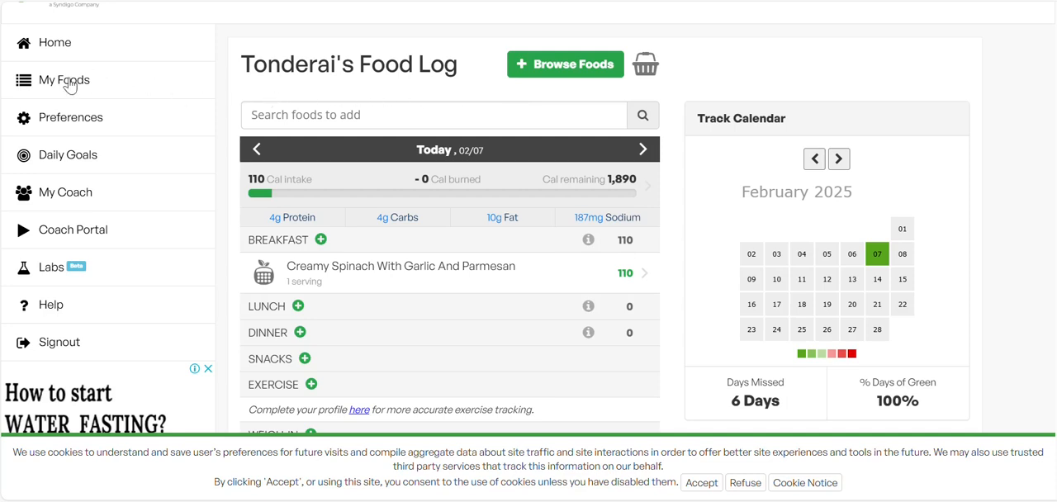
{"action": "left_click", "coordinate": [68, 87]}
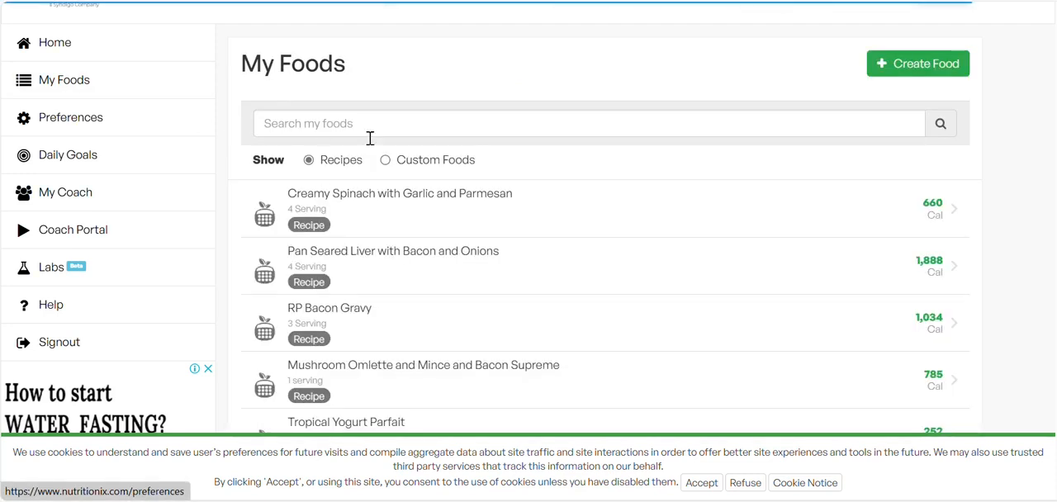
{"action": "left_click", "coordinate": [364, 268]}
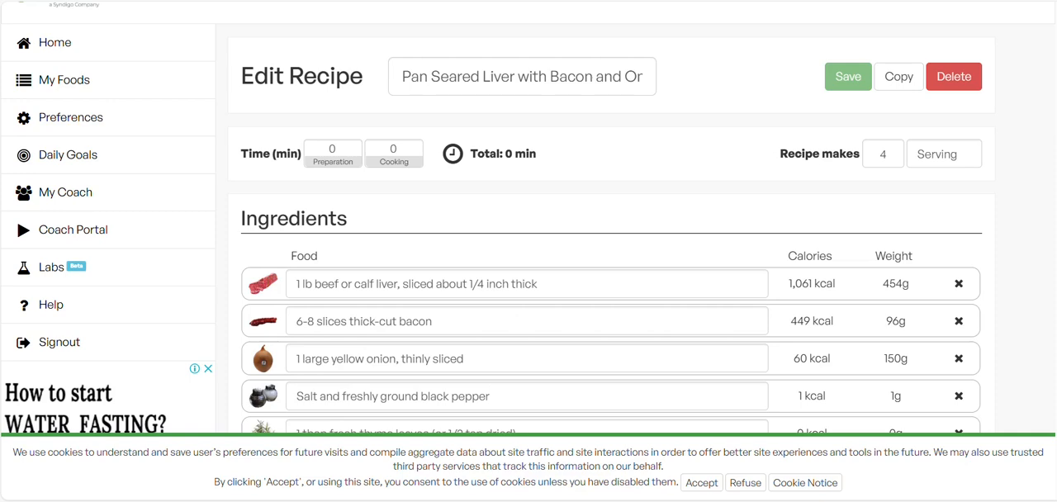
{"action": "scroll", "coordinate": [612, 272], "scroll_direction": "down", "scroll_amount": 1}
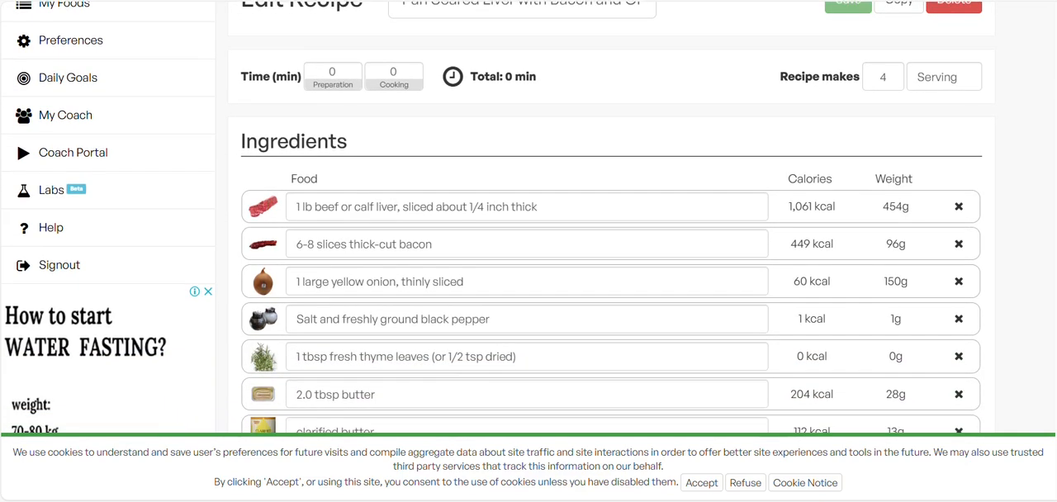
{"action": "scroll", "coordinate": [611, 272], "scroll_direction": "up", "scroll_amount": 1}
{"action": "scroll", "coordinate": [611, 273], "scroll_direction": "down", "scroll_amount": 3}
{"action": "scroll", "coordinate": [611, 273], "scroll_direction": "down", "scroll_amount": 8}
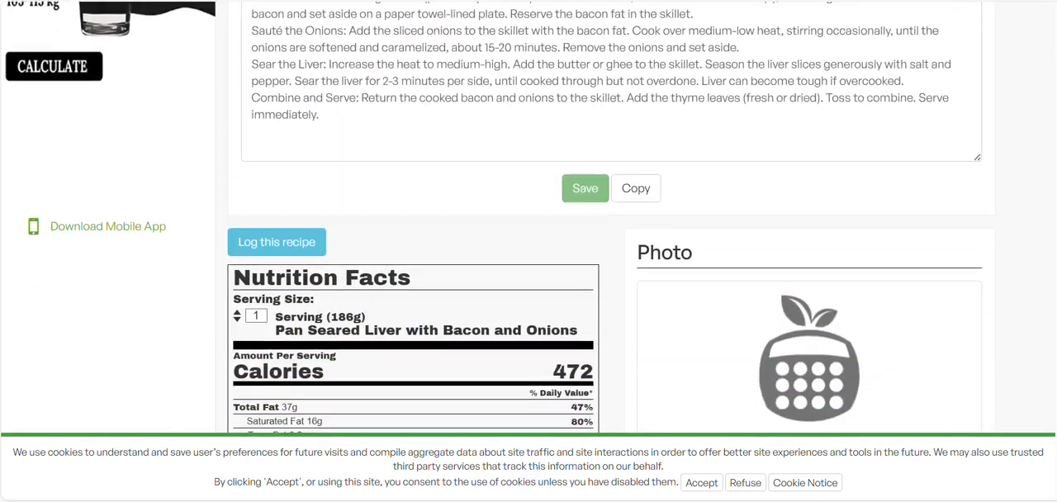
{"action": "scroll", "coordinate": [513, 343], "scroll_direction": "up", "scroll_amount": 3}
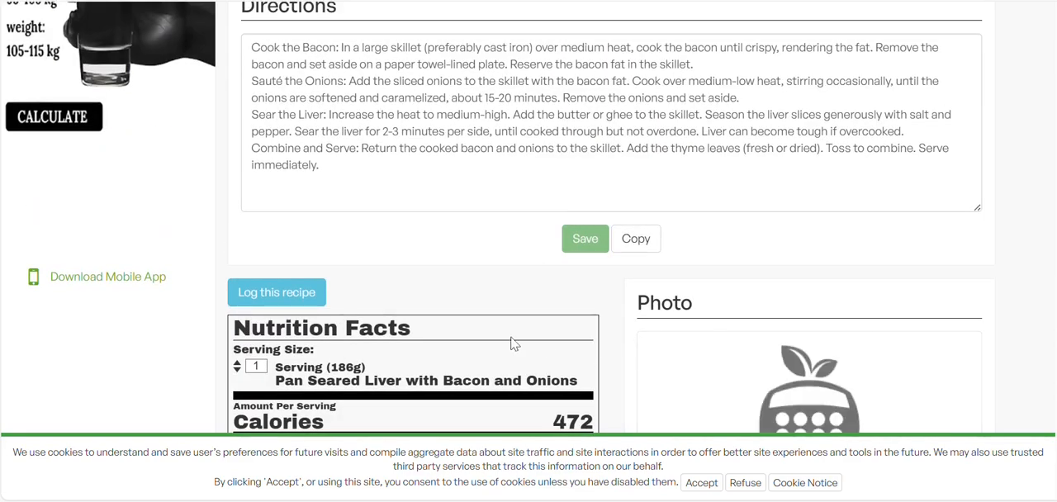
Log the Pan Seared Liver with Bacon and Onions recipe as a single food for today's breakfast, with Servings set to 2.
{"action": "left_click", "coordinate": [281, 292]}
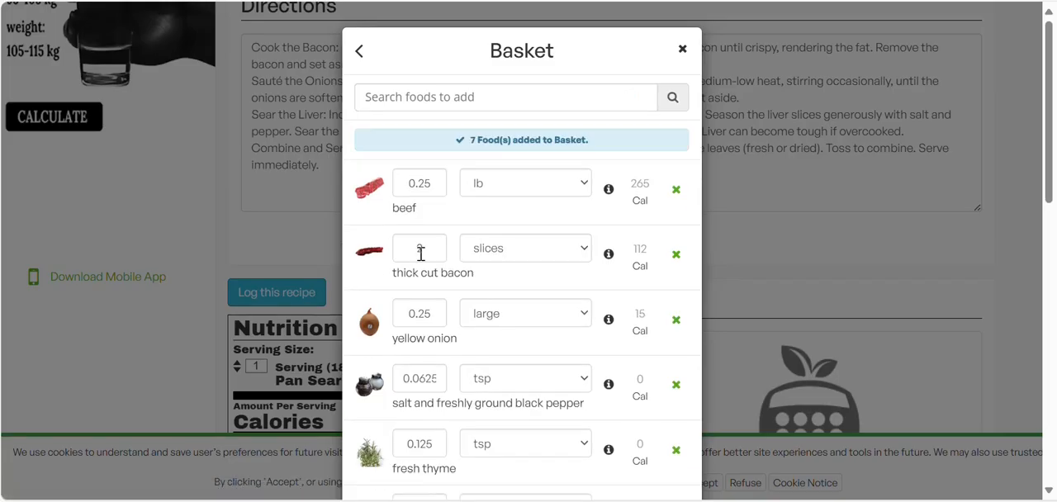
{"action": "left_click_drag", "start_coordinate": [1051, 152], "coordinate": [1051, 322]}
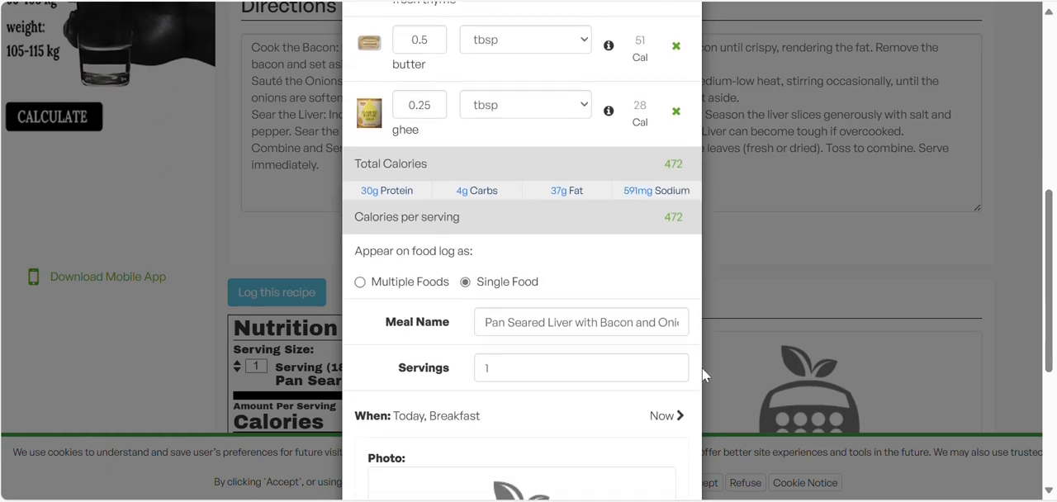
{"action": "left_click", "coordinate": [647, 369]}
{"action": "key", "text": "BackSpace"}
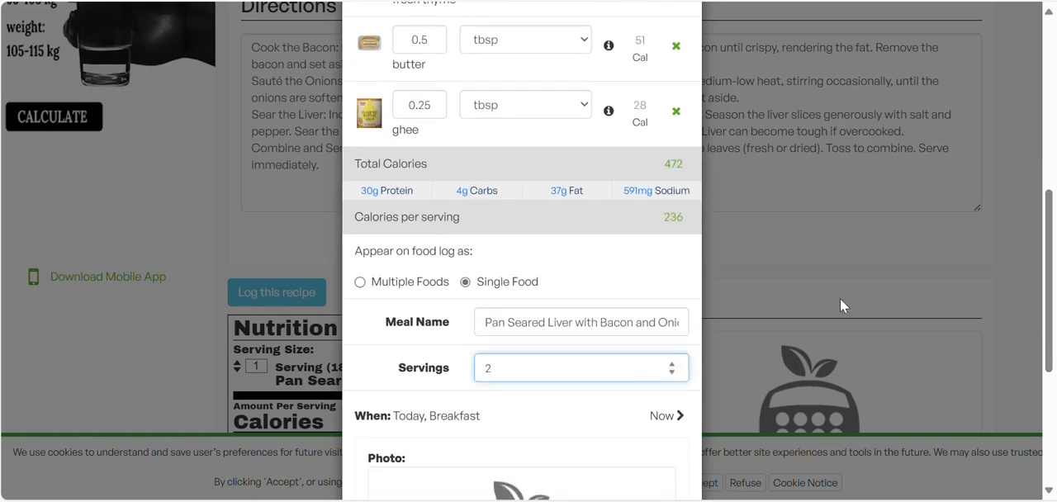
{"action": "left_click_drag", "start_coordinate": [1049, 258], "coordinate": [1039, 365]}
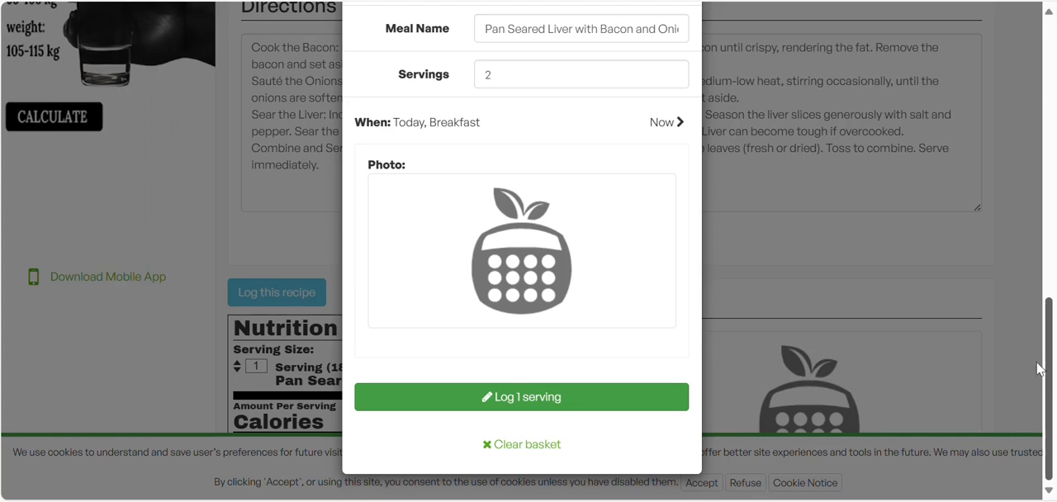
{"action": "left_click", "coordinate": [580, 399]}
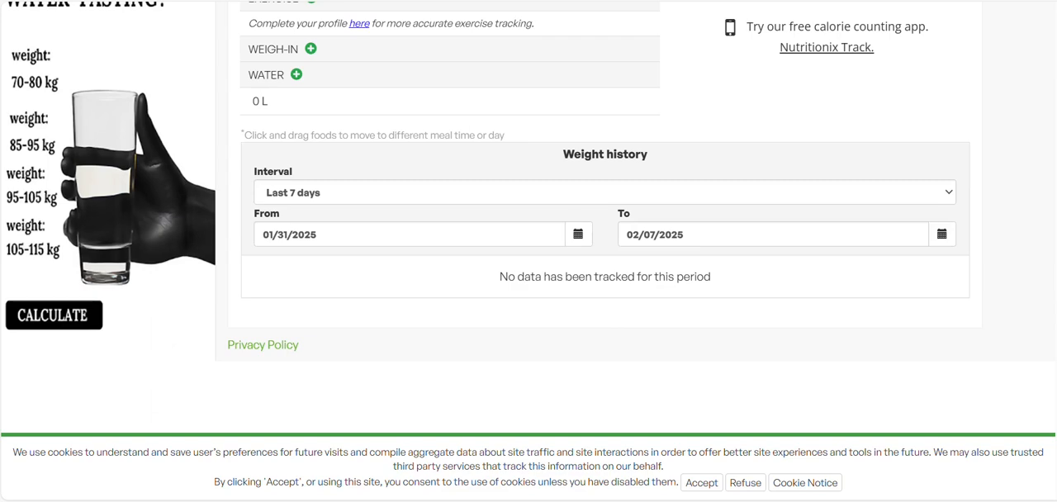
{"action": "scroll", "coordinate": [529, 219], "scroll_direction": "up", "scroll_amount": 4}
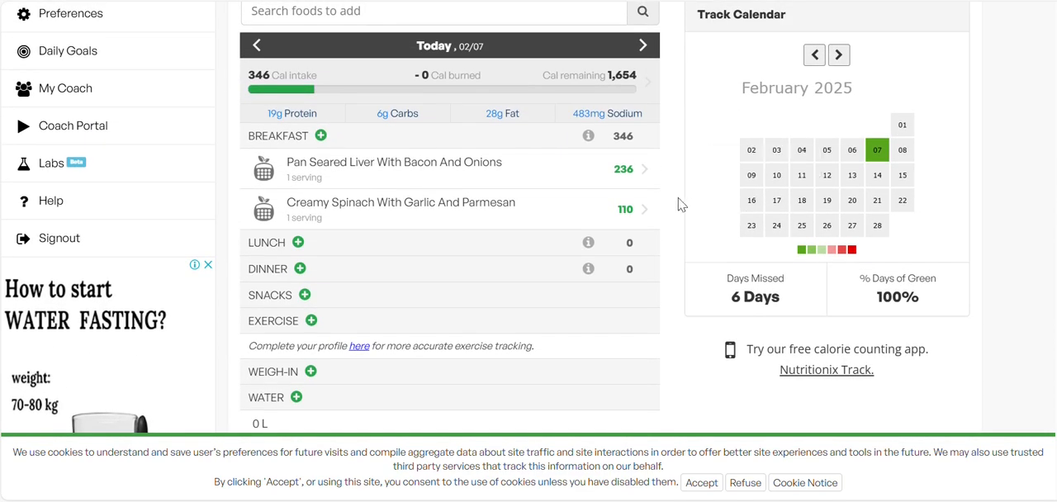
Update the Pan Seared Liver with Bacon and Onions entry in today's breakfast log to 2 servings.
{"action": "left_click", "coordinate": [597, 170]}
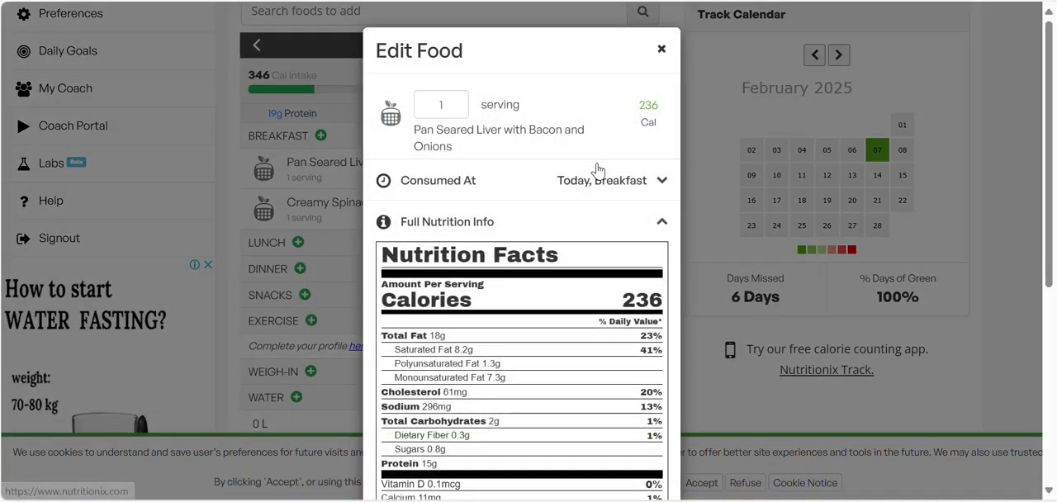
{"action": "double_click", "coordinate": [444, 101]}
{"action": "type", "text": "2"}
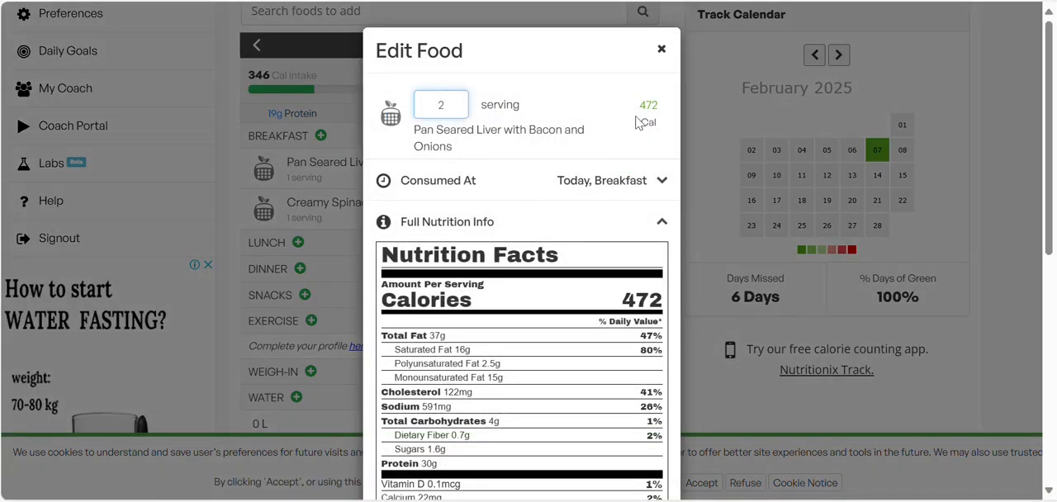
{"action": "left_click_drag", "start_coordinate": [1049, 140], "coordinate": [1051, 350]}
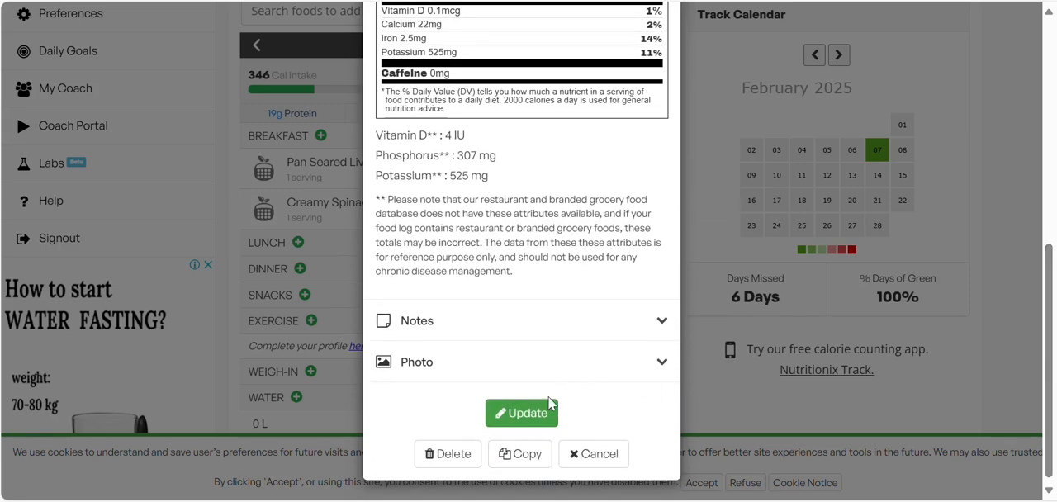
{"action": "left_click", "coordinate": [535, 422]}
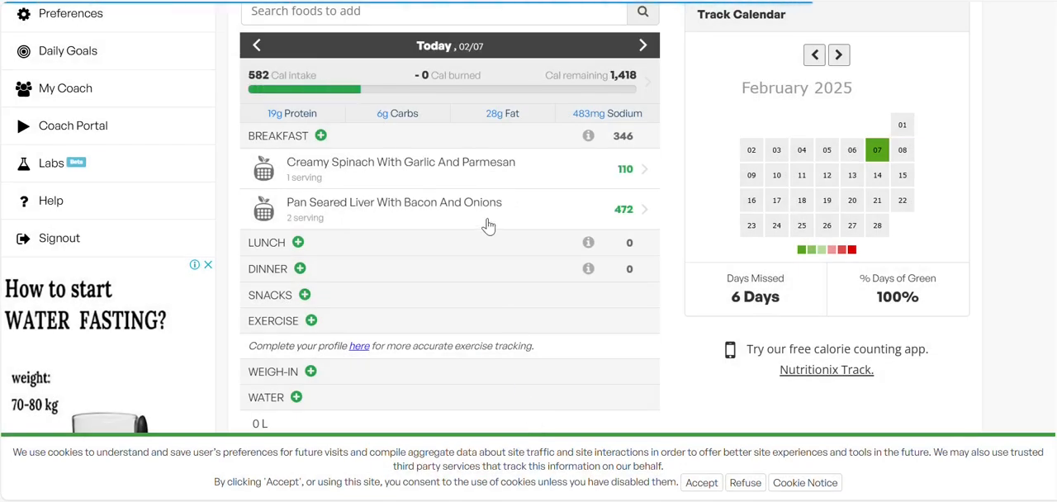